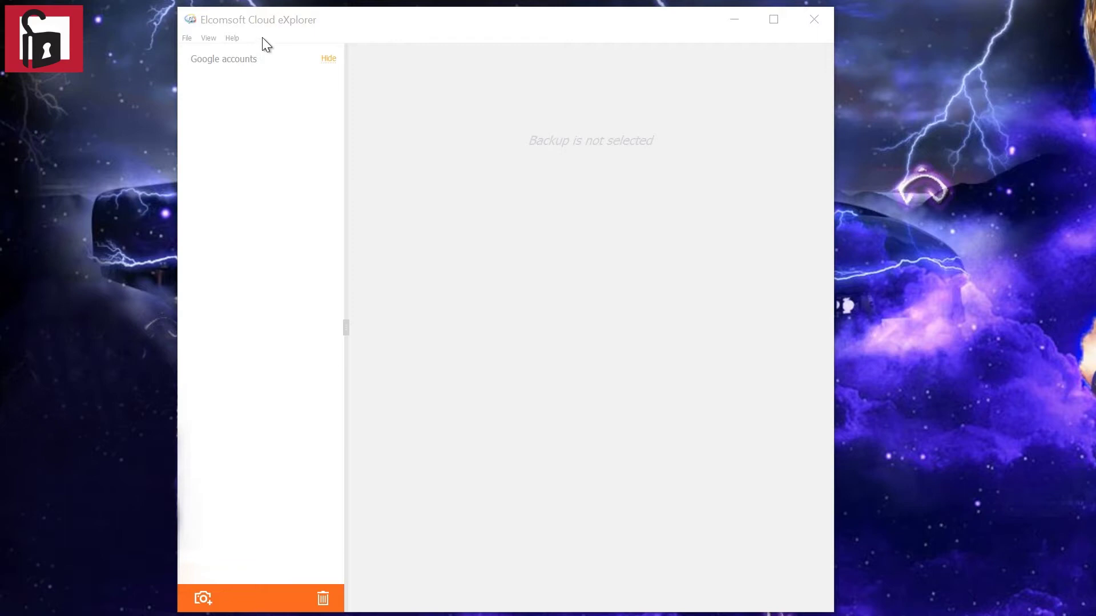
Start a new Google snapshot download and enter the account's e-mail and pasted password.
left_click_drag(322, 19, 328, 18)
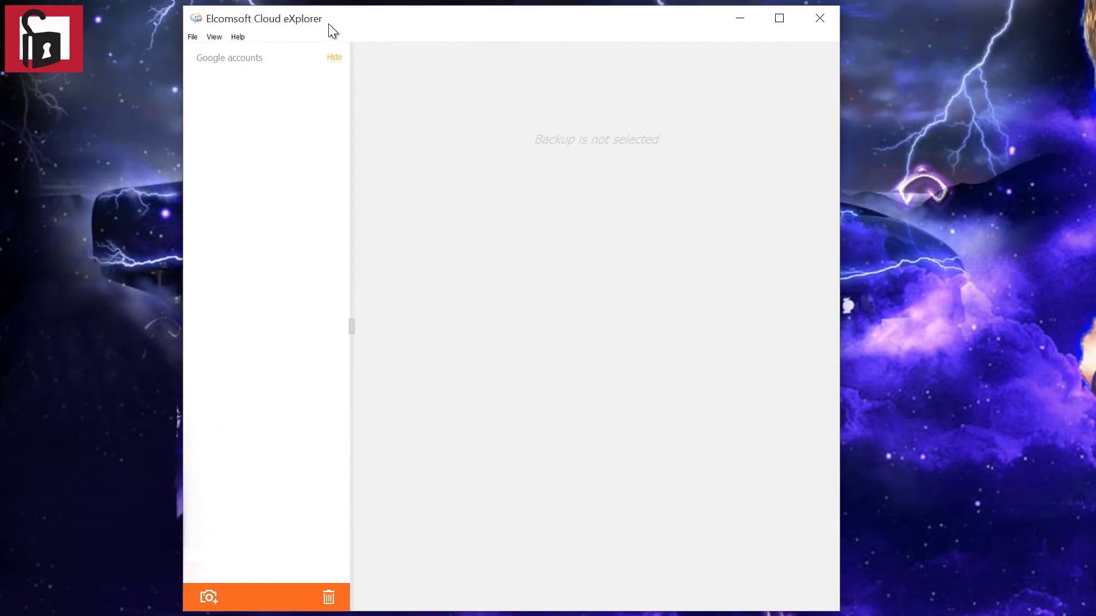
left_click(208, 600)
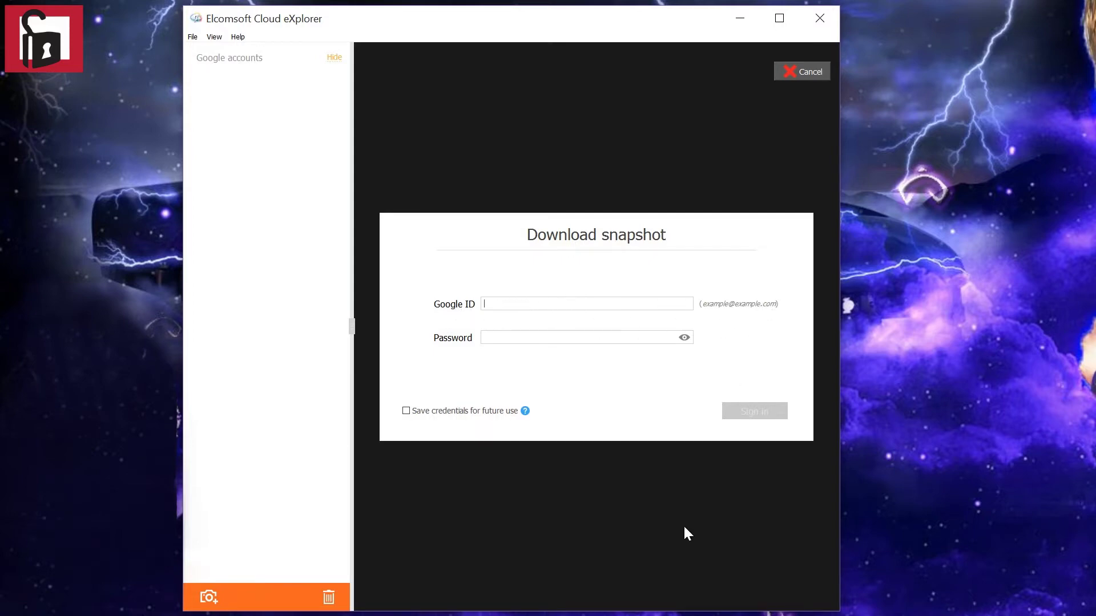
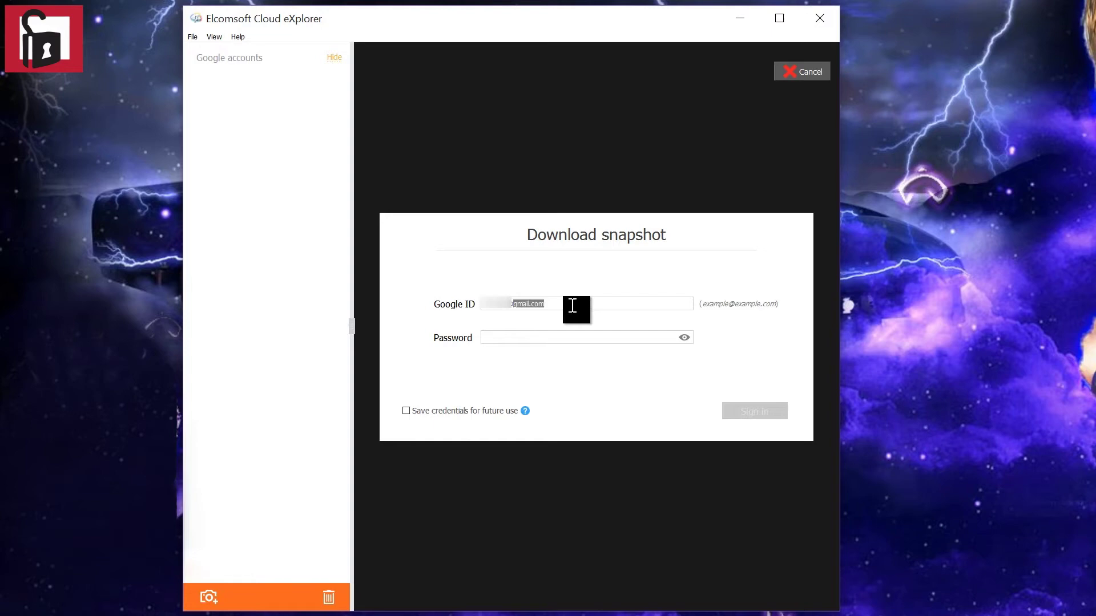
left_click(516, 333)
key("ctrl+v")
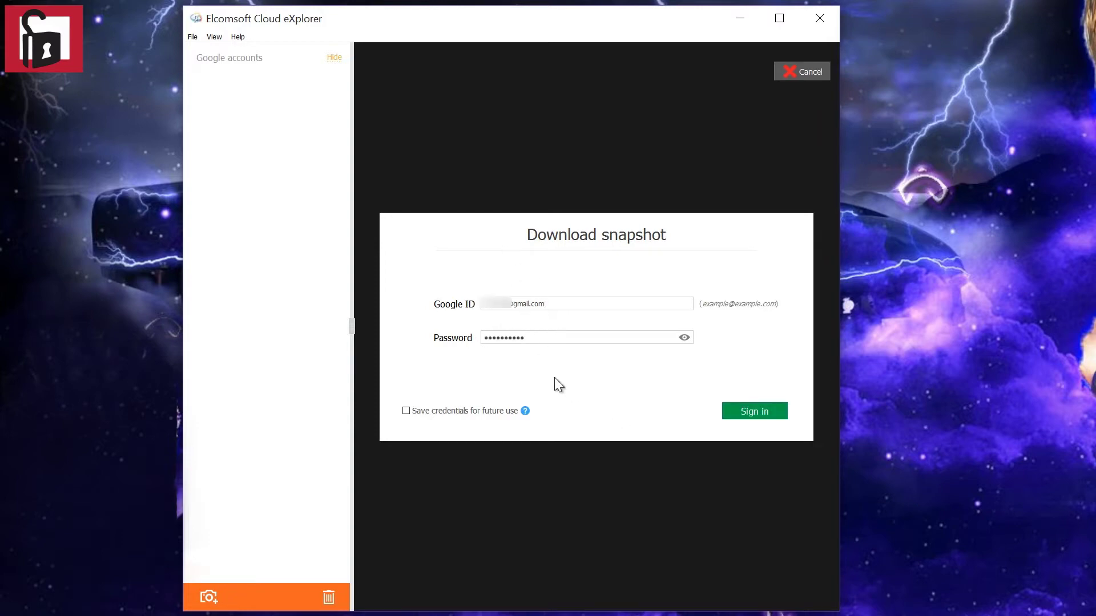
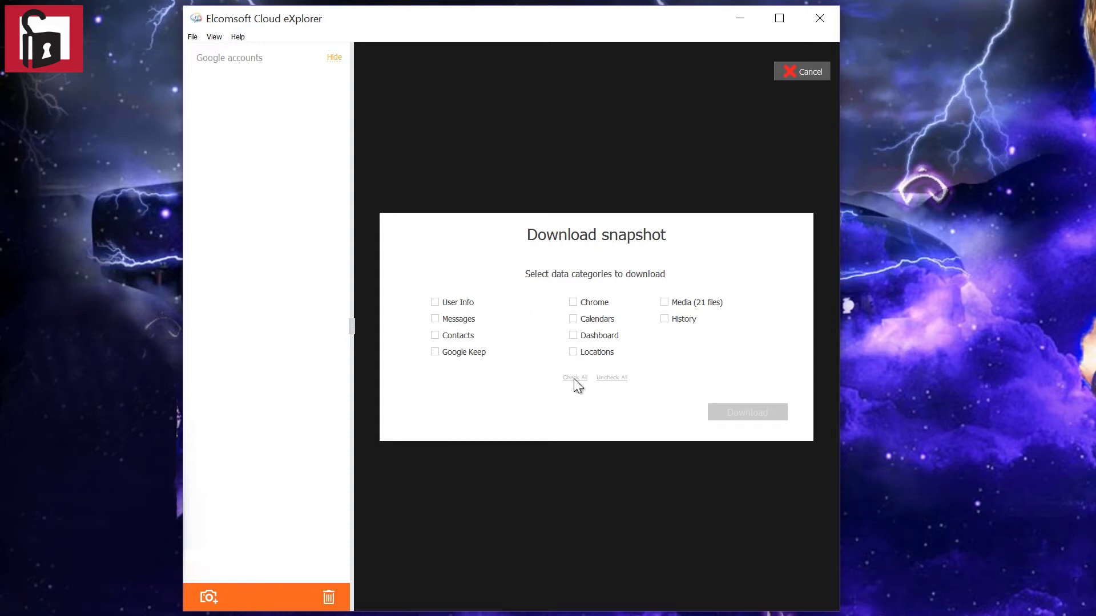
Download a snapshot with all data categories checked, yielding the 5.24 MB overview dated 17.02.2016.
left_click(574, 378)
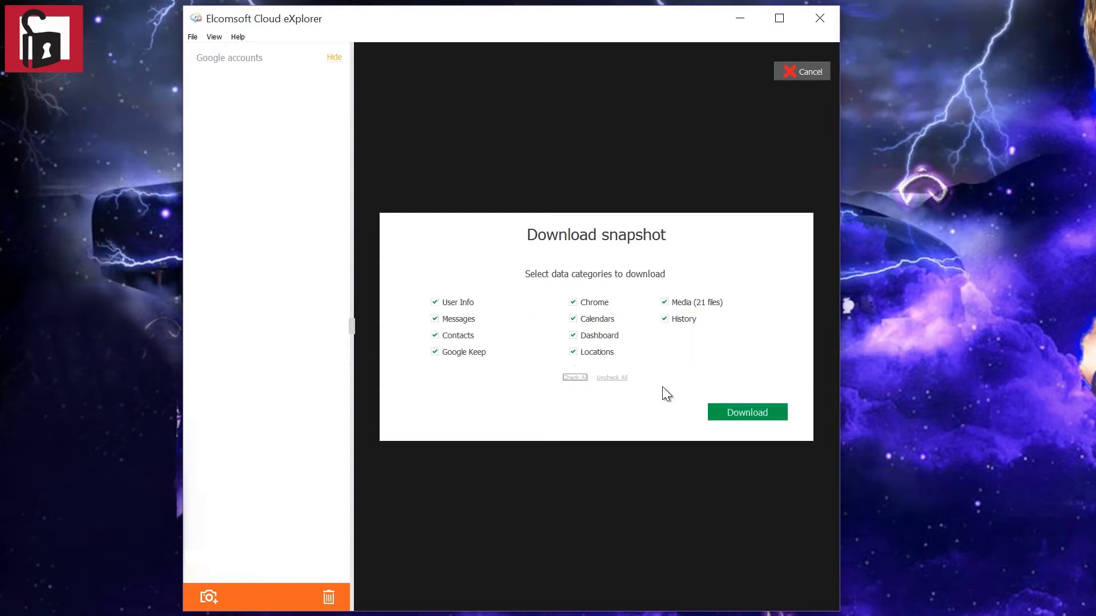
left_click(746, 410)
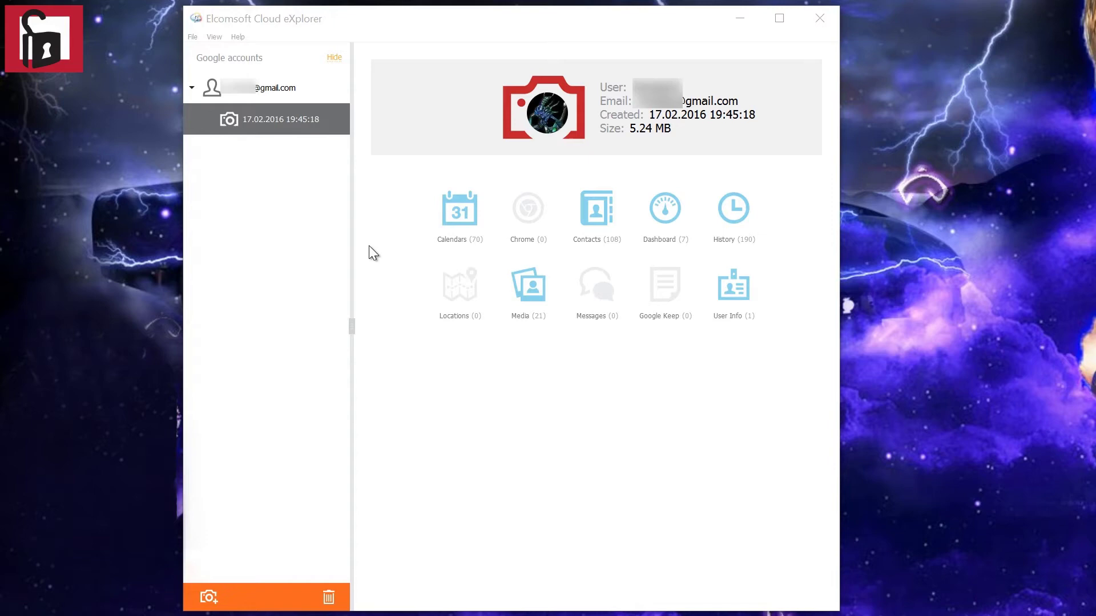
left_click(461, 212)
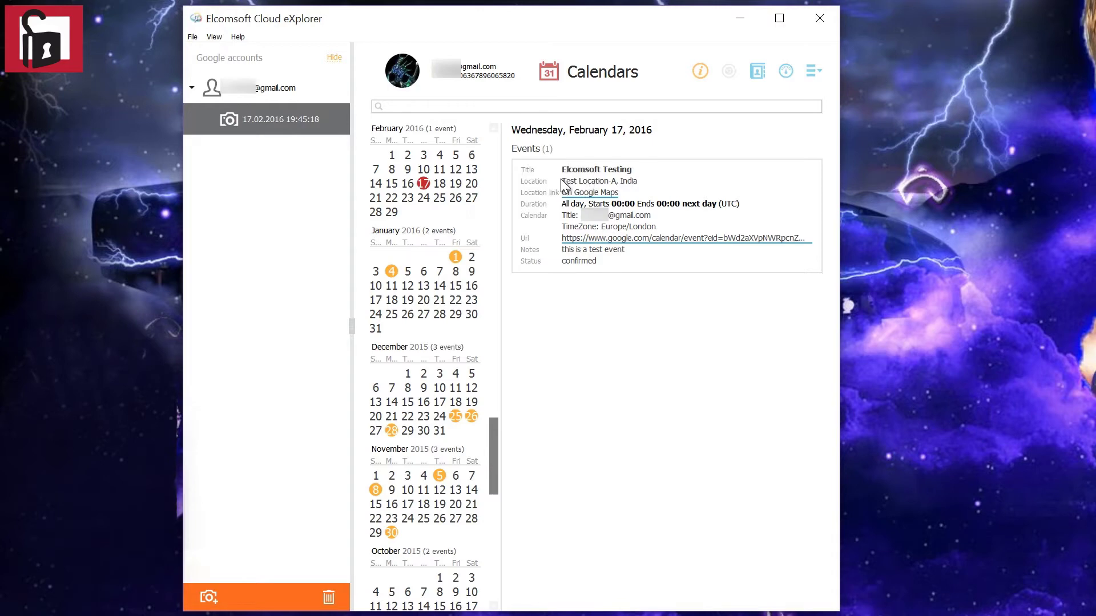
left_click_drag(560, 179, 661, 182)
left_click(672, 182)
left_click_drag(563, 169, 624, 171)
left_click(678, 174)
left_click_drag(498, 455, 496, 167)
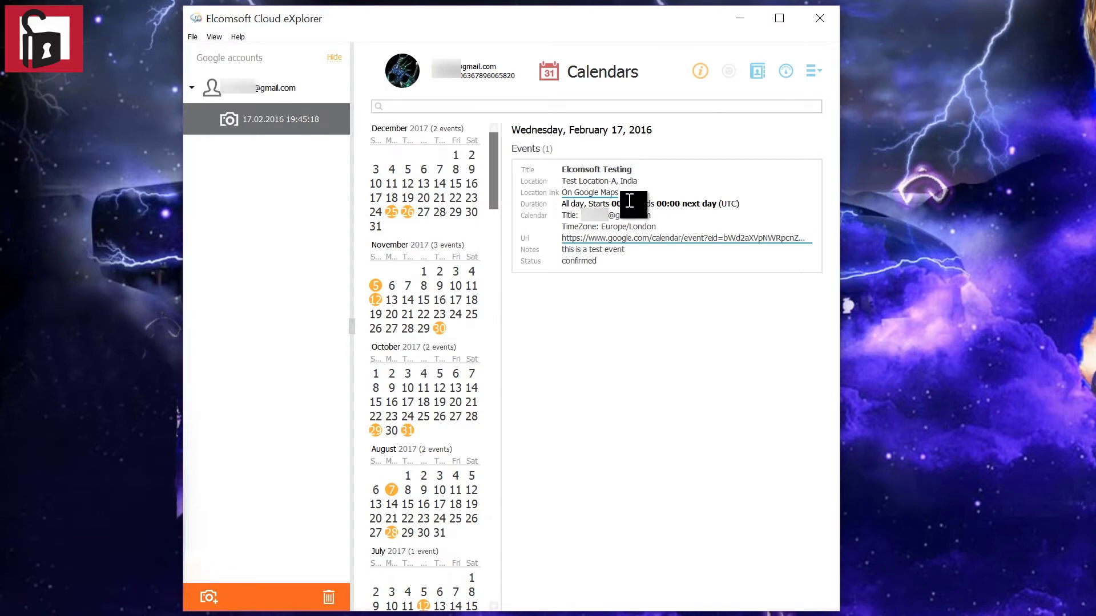
left_click(701, 71)
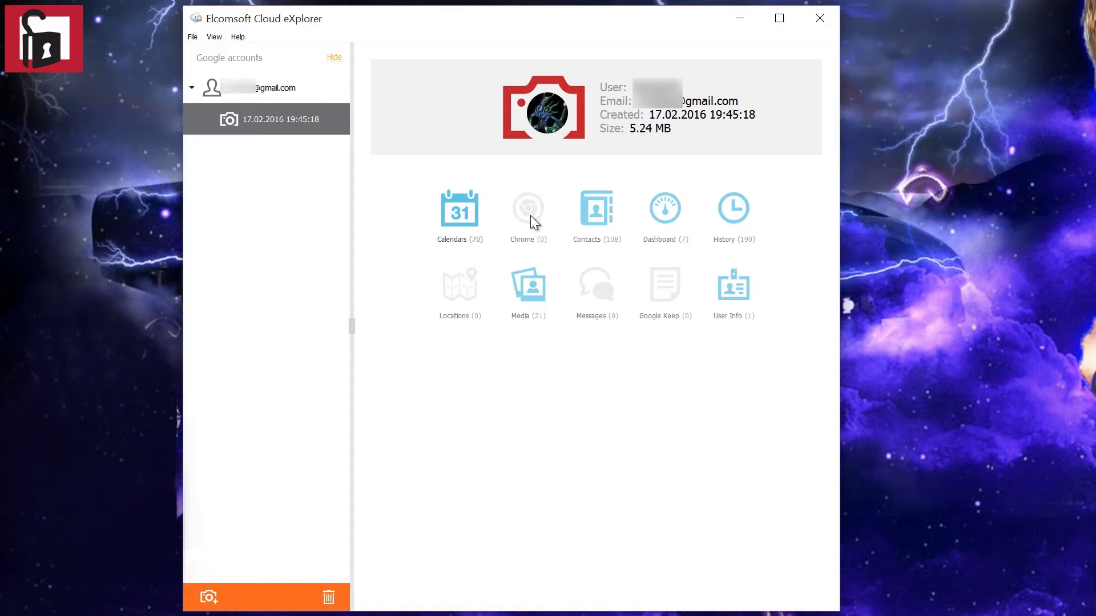
left_click(597, 216)
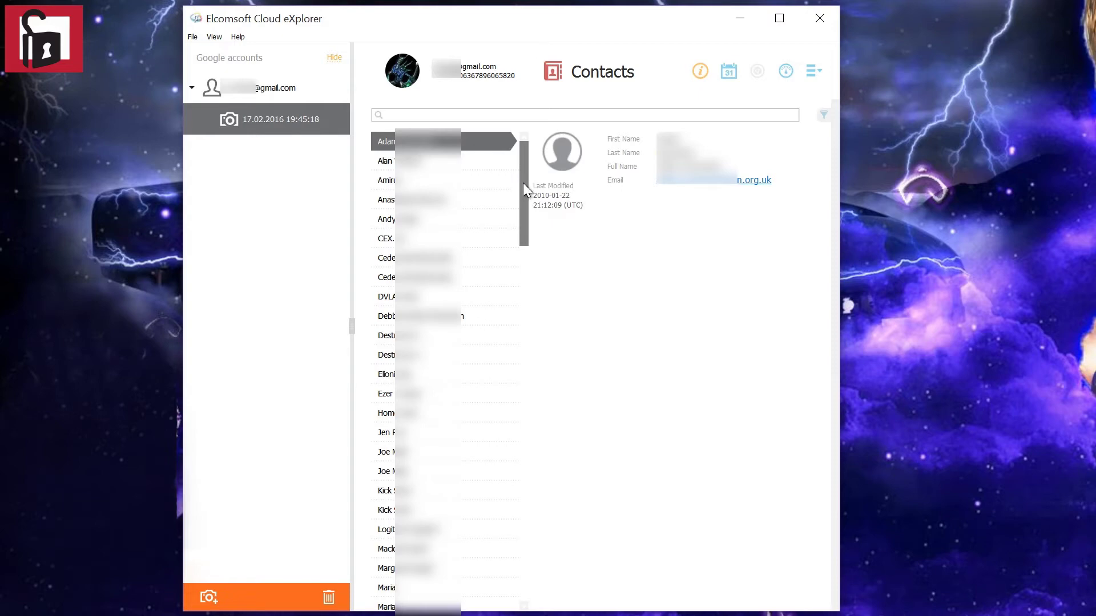
left_click_drag(523, 183, 508, 116)
left_click(702, 71)
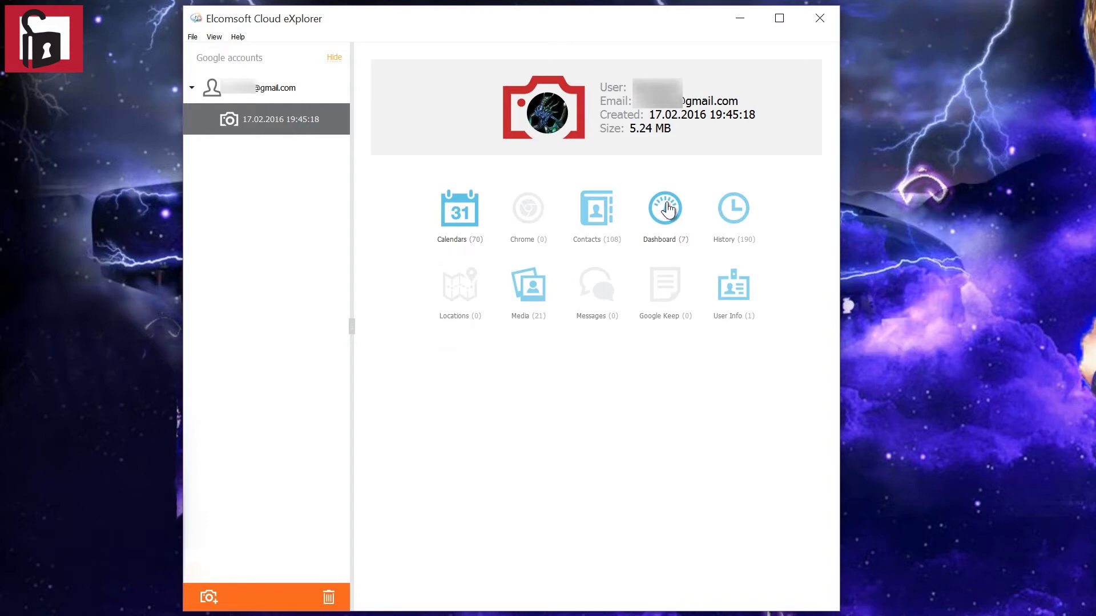
View the Dashboard's Account details and Profile summary showing 5 entries with Plus One set to Yes.
left_click(666, 208)
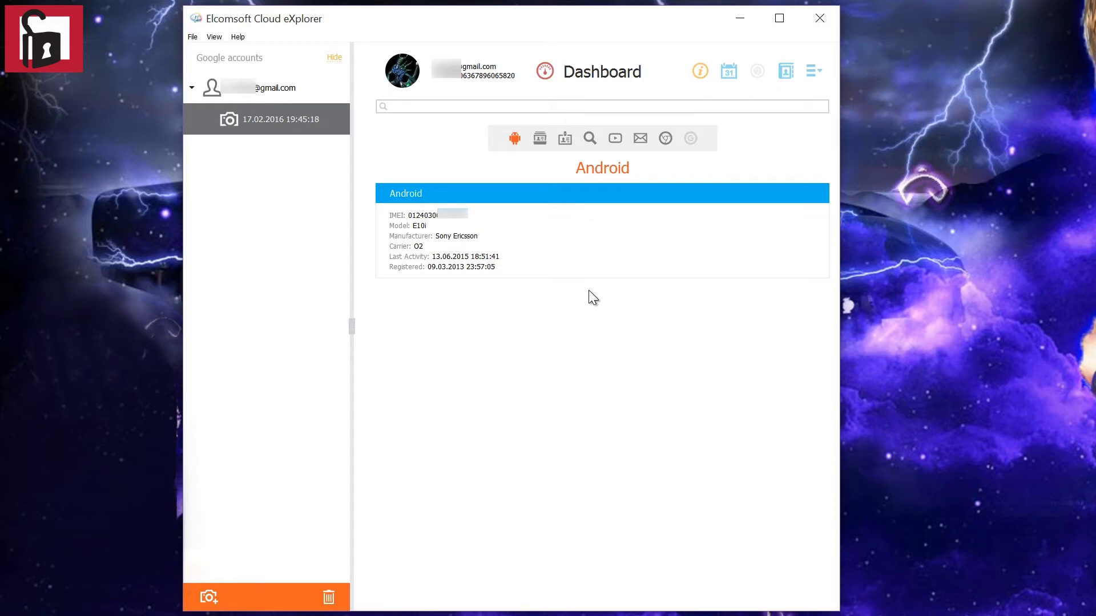
left_click(540, 138)
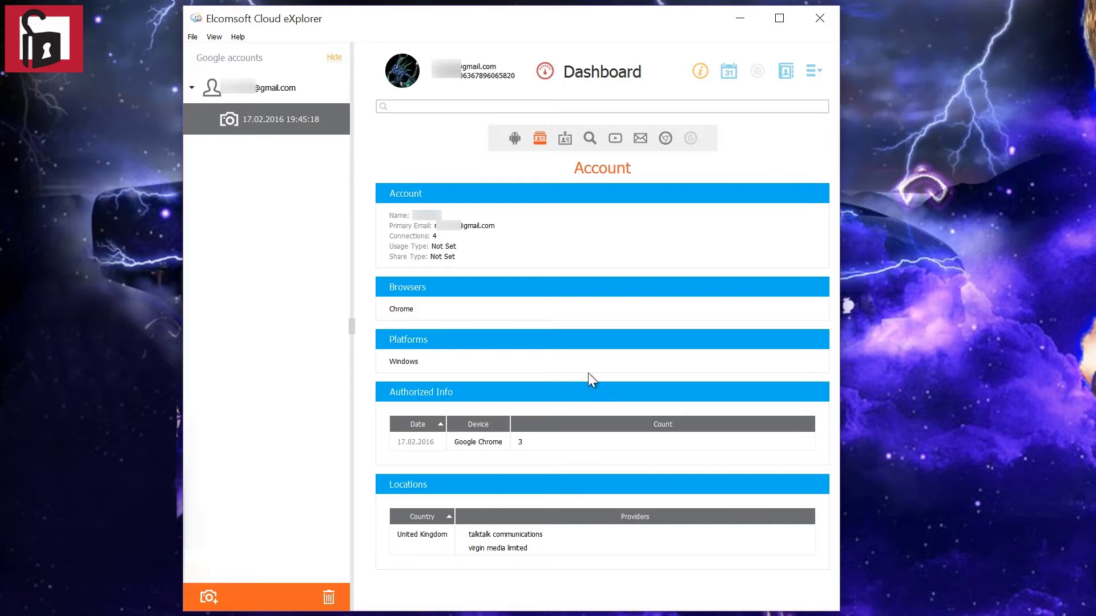
left_click(565, 140)
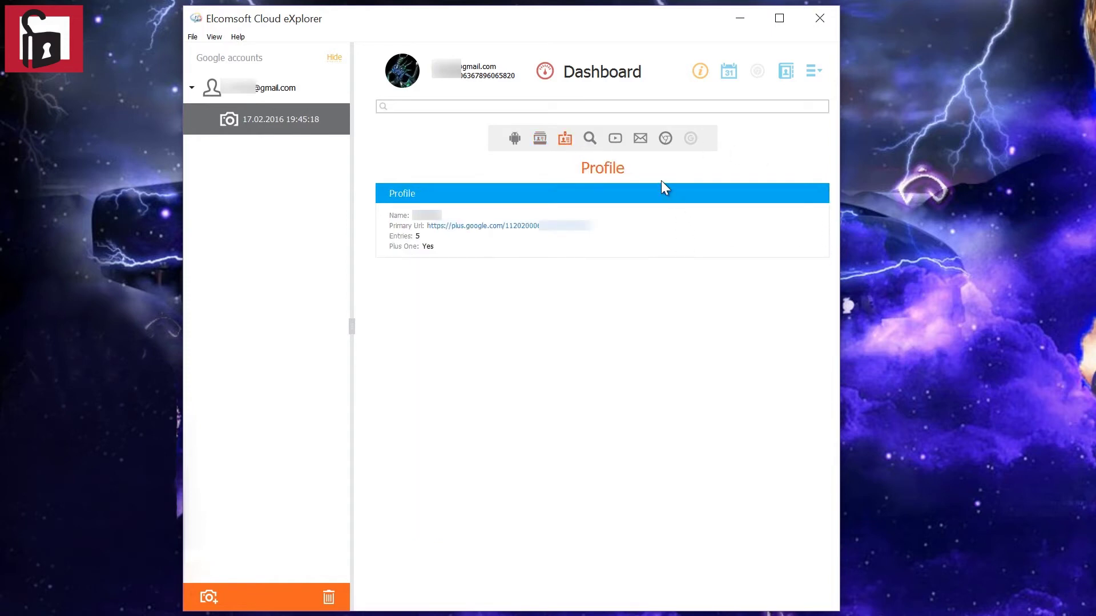
Review the Dashboard's Search, YouTube, Gmail and Chrome Sync statistics, then return to the overview.
left_click(589, 138)
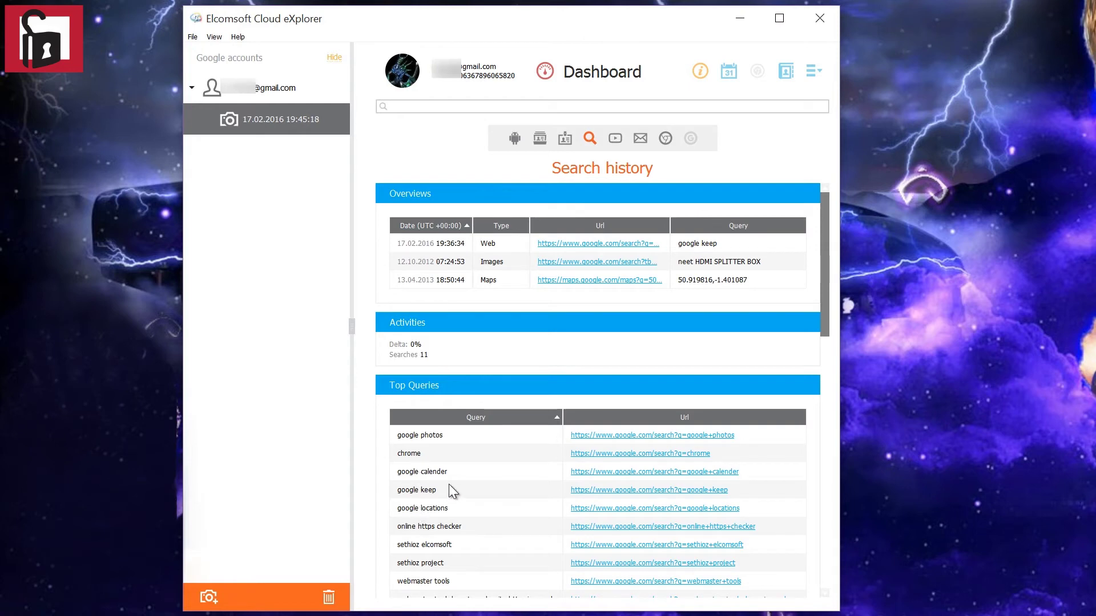
left_click(619, 138)
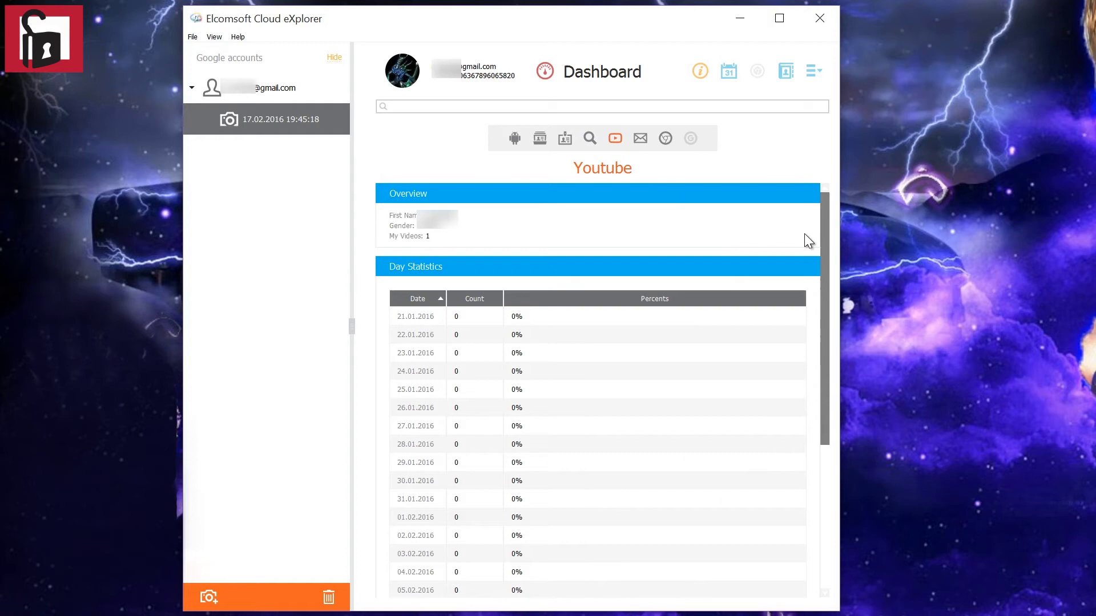
left_click_drag(824, 267, 797, 212)
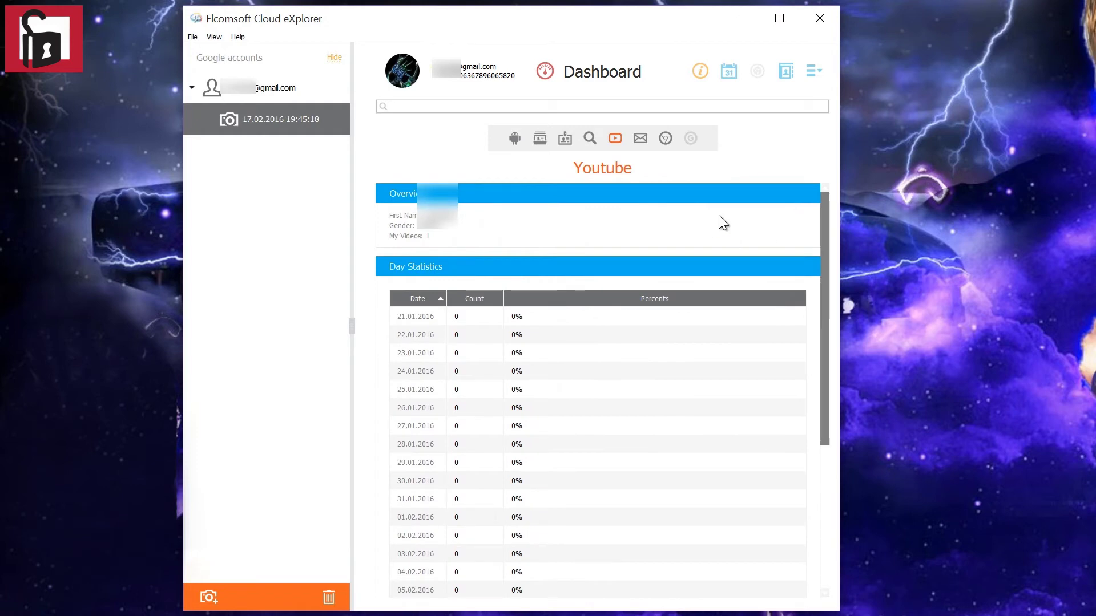
left_click(640, 138)
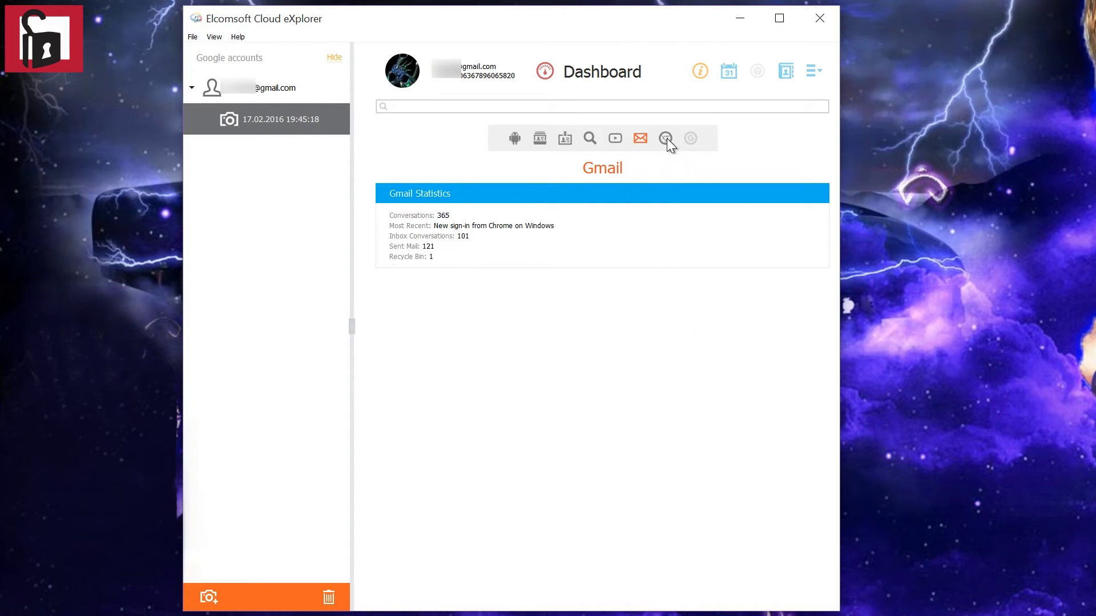
left_click(665, 138)
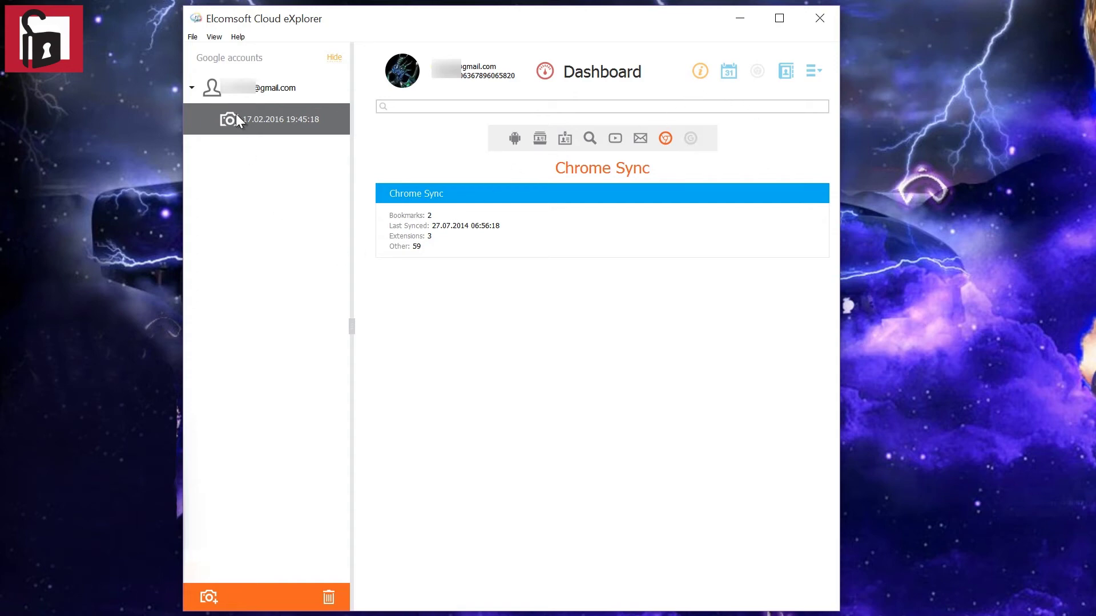
left_click(702, 76)
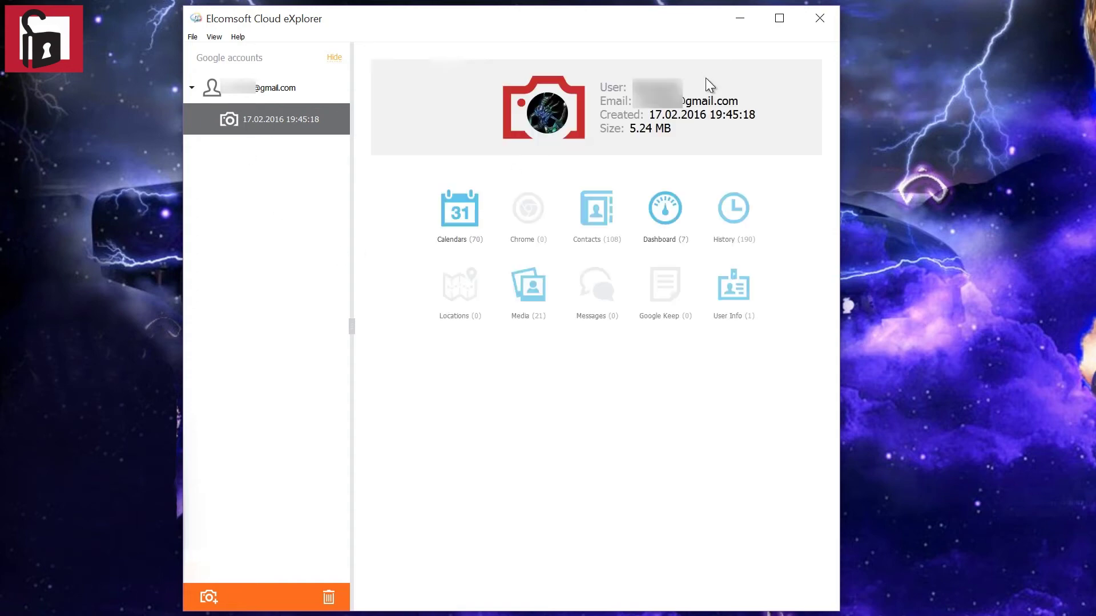
Open History, view YouTube search history, then the Visited tree listing 13 sites from 2011–2016.
left_click(731, 216)
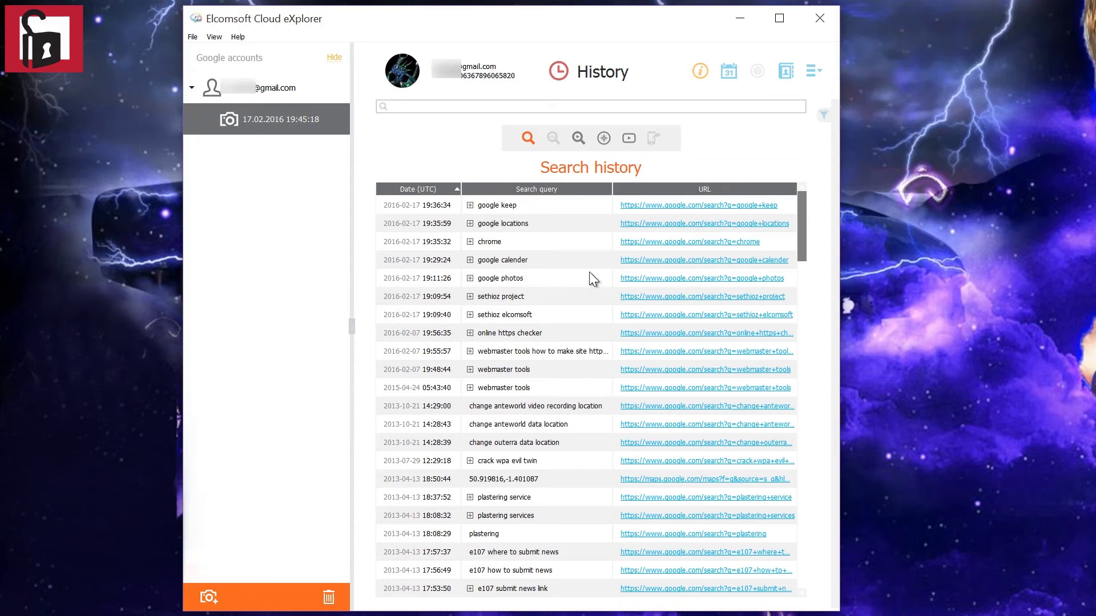
left_click(578, 138)
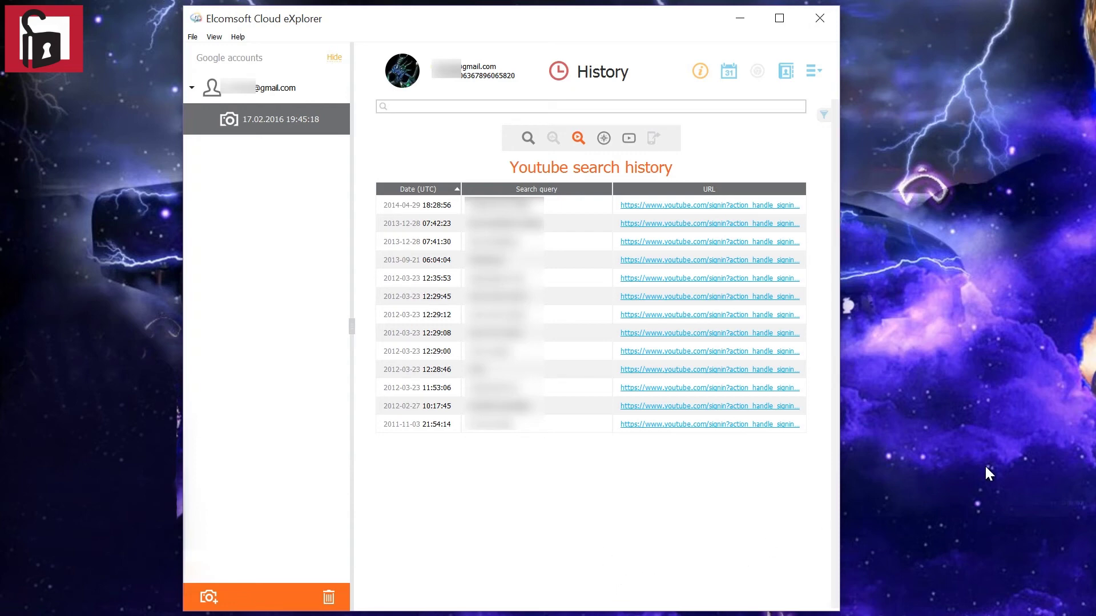
left_click(604, 140)
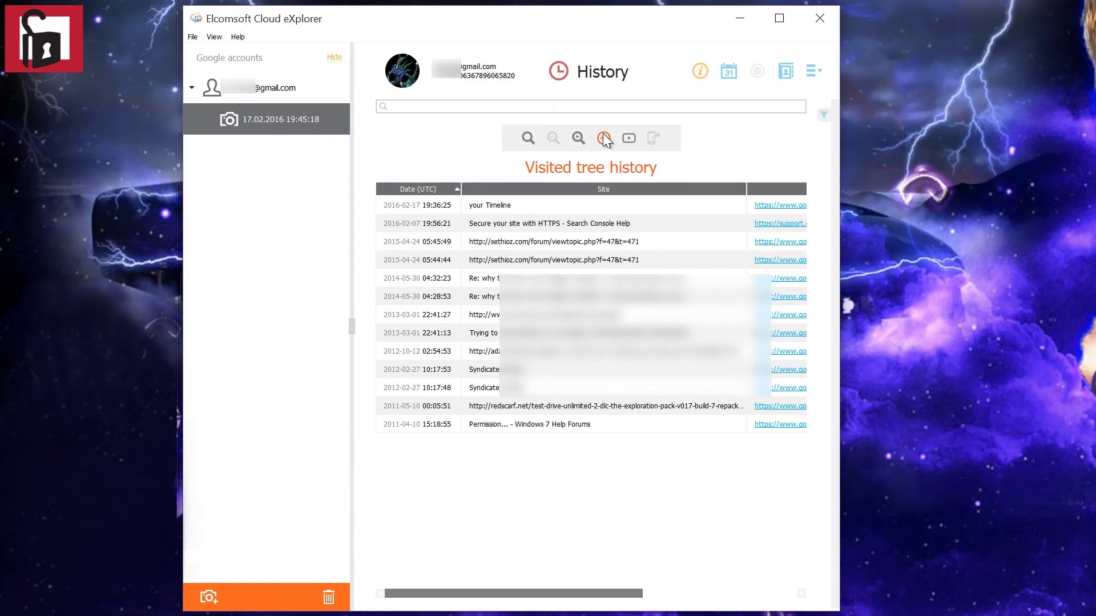
Browse the YouTube watch history table, then return to the snapshot overview showing 190 History items.
left_click(630, 140)
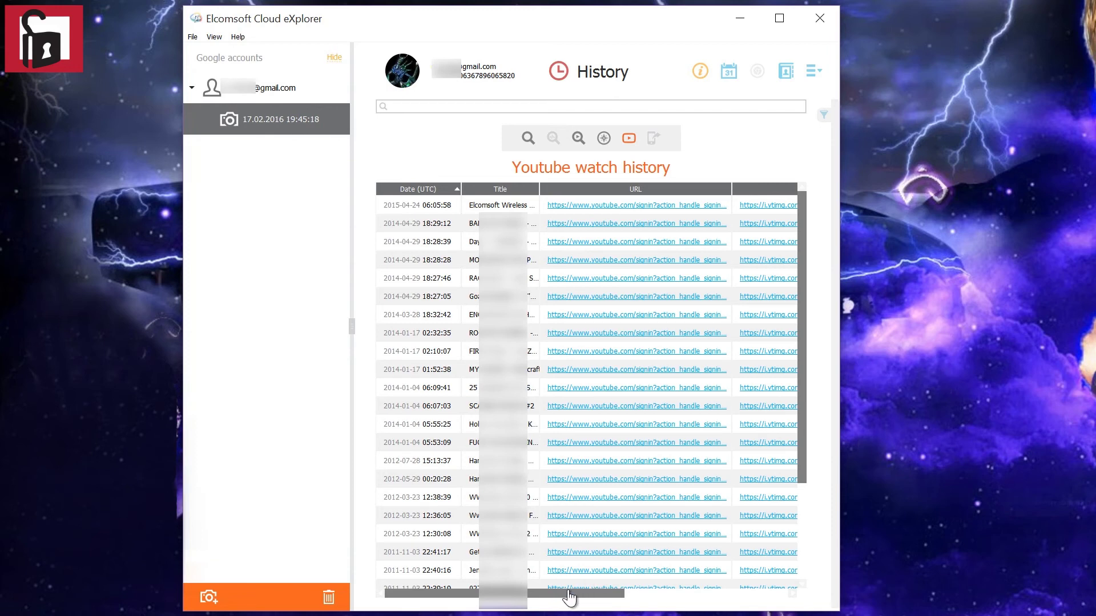
left_click_drag(568, 595, 605, 600)
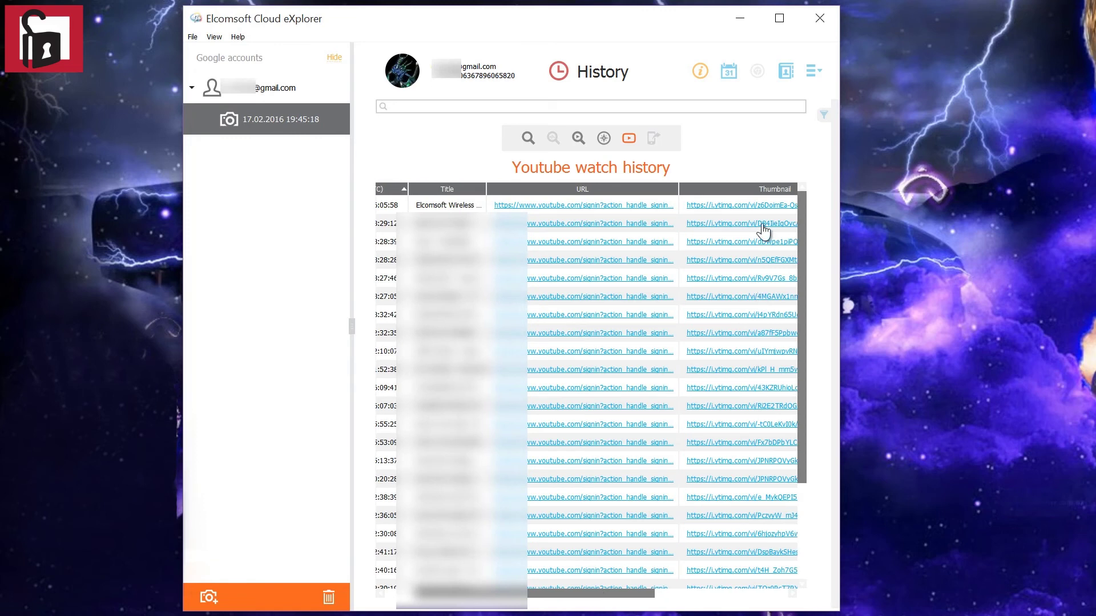
left_click(630, 140)
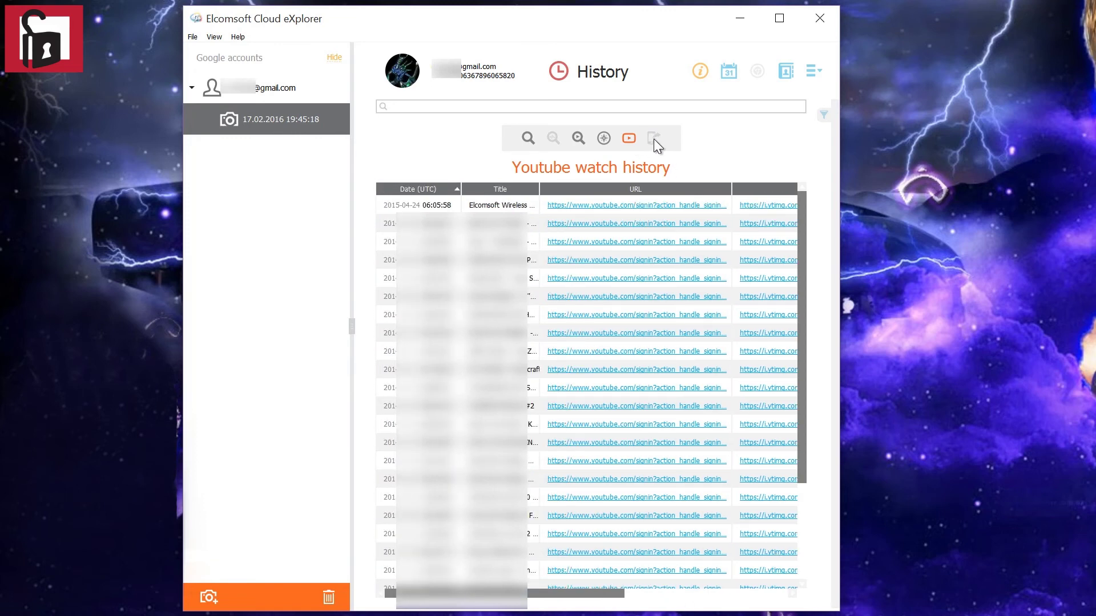
left_click(700, 73)
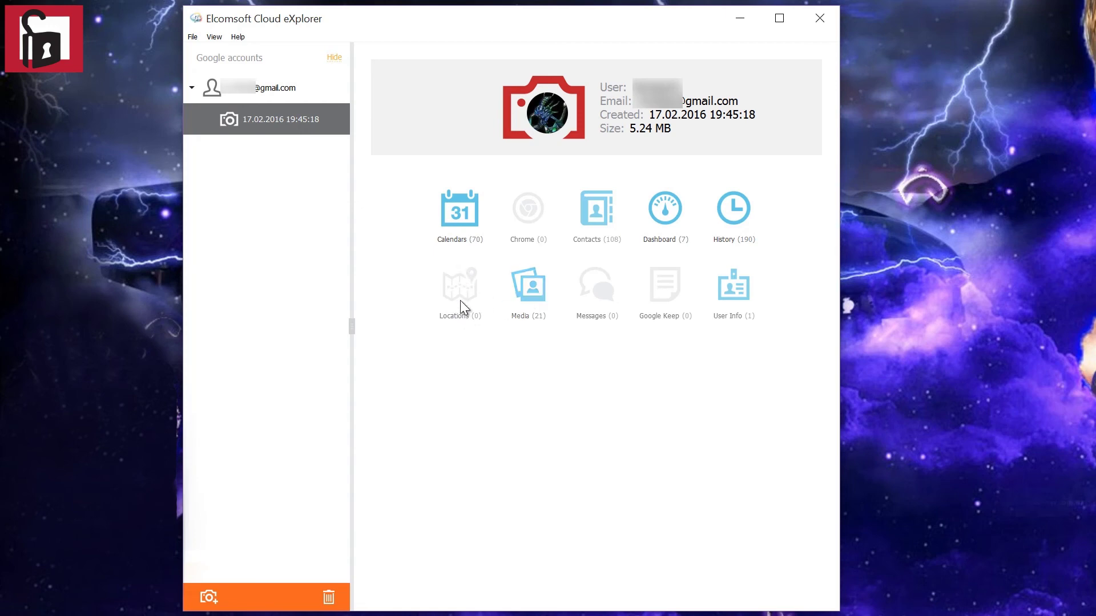
left_click(537, 299)
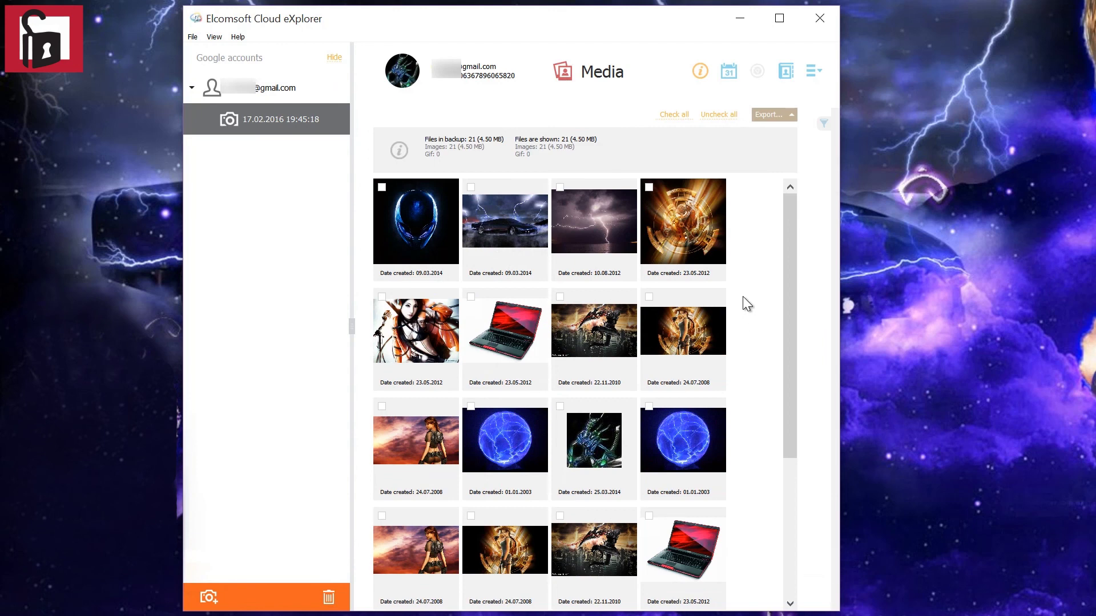
left_click_drag(786, 308, 764, 278)
left_click(793, 118)
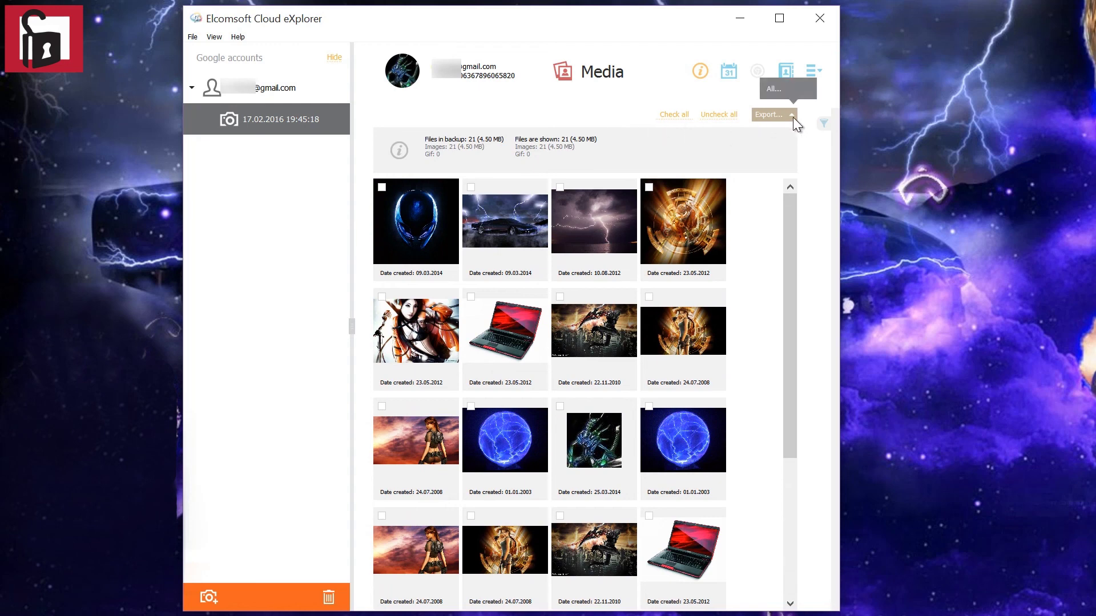
left_click(667, 218)
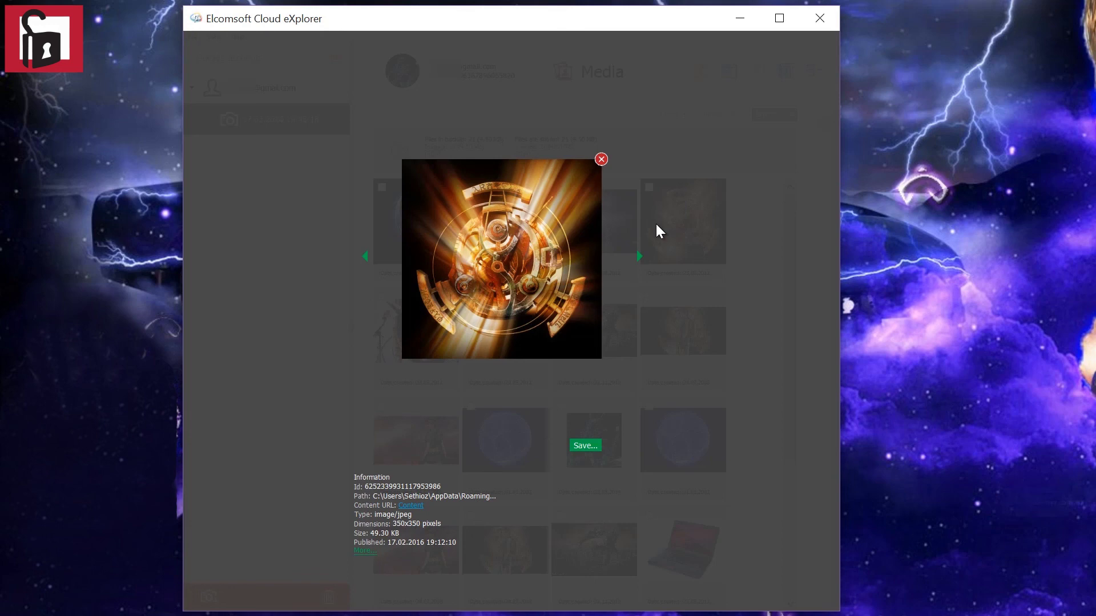
left_click(701, 72)
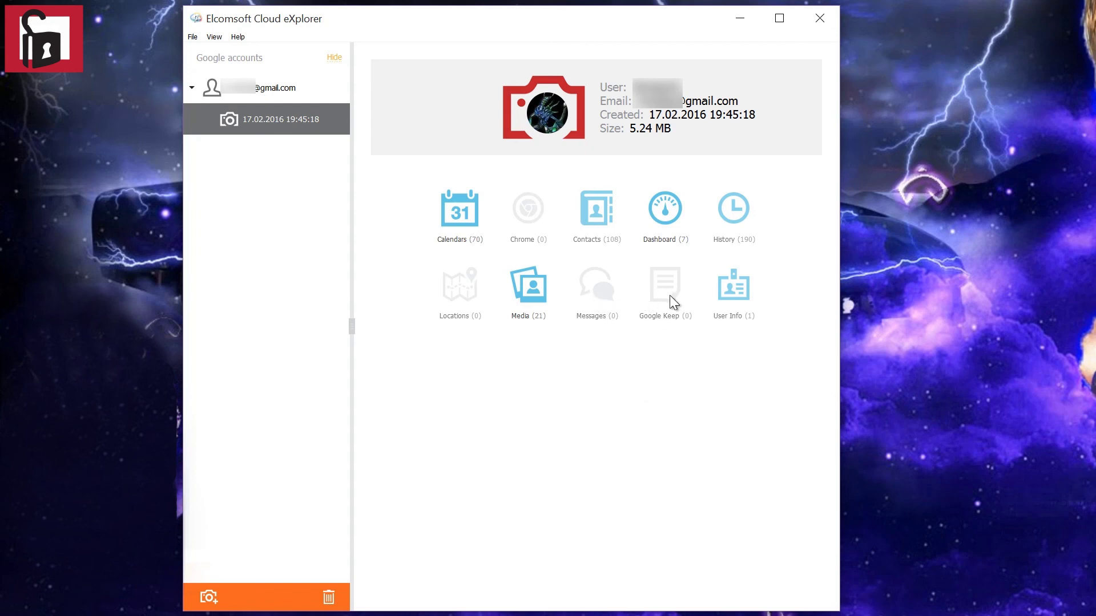
left_click(741, 297)
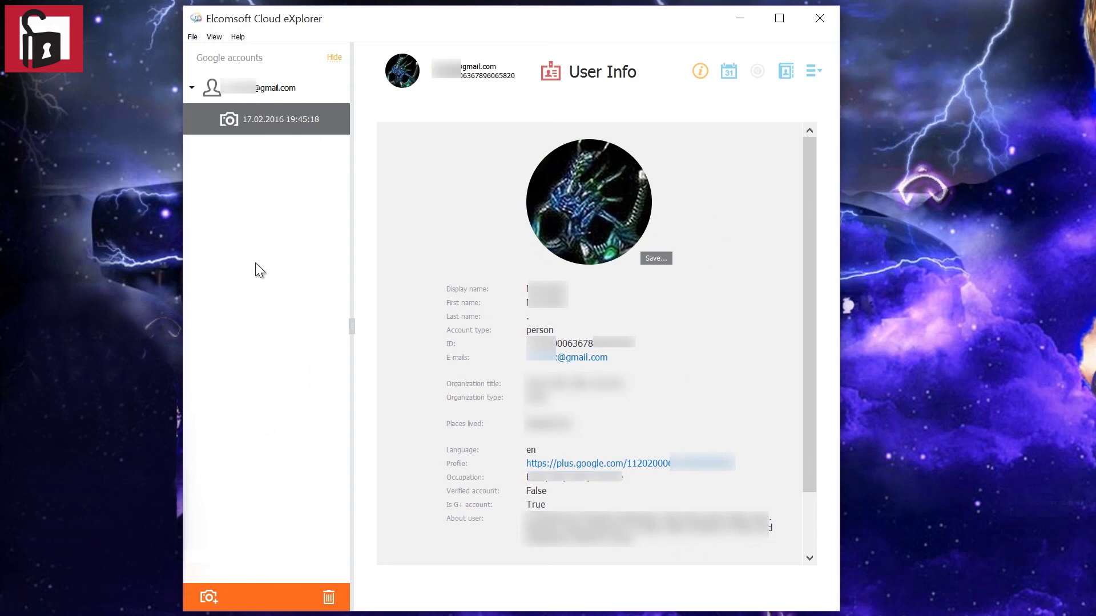
left_click(287, 128)
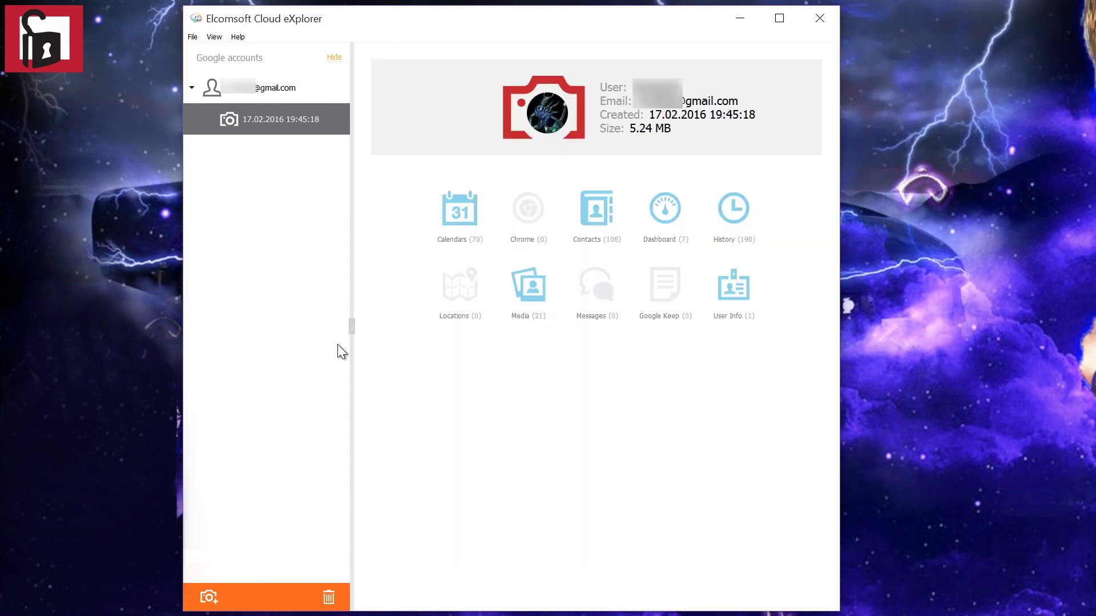